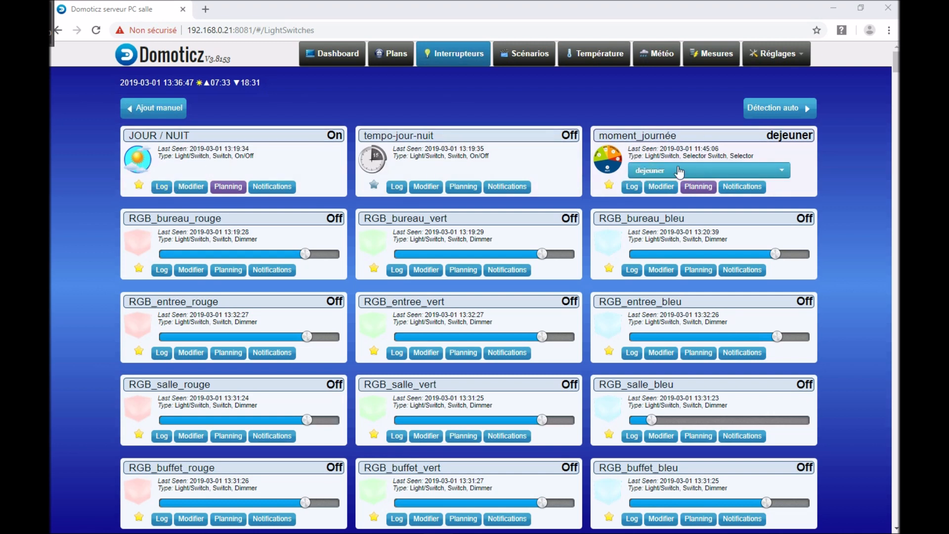
Step: Examine the options of the moment_journée selector switch and the settings of the Capteurs virtuels entry on the hardware page
left_click(788, 175)
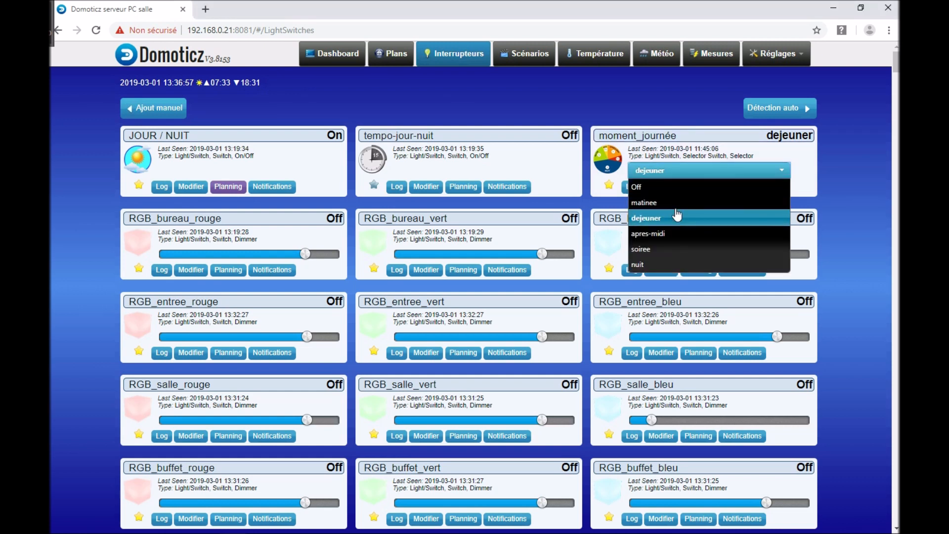
left_click(627, 100)
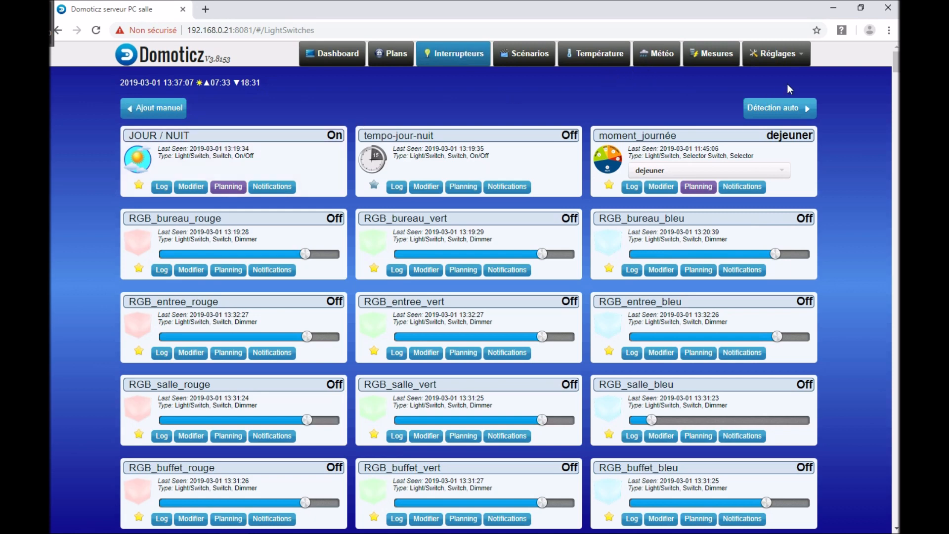
left_click(802, 59)
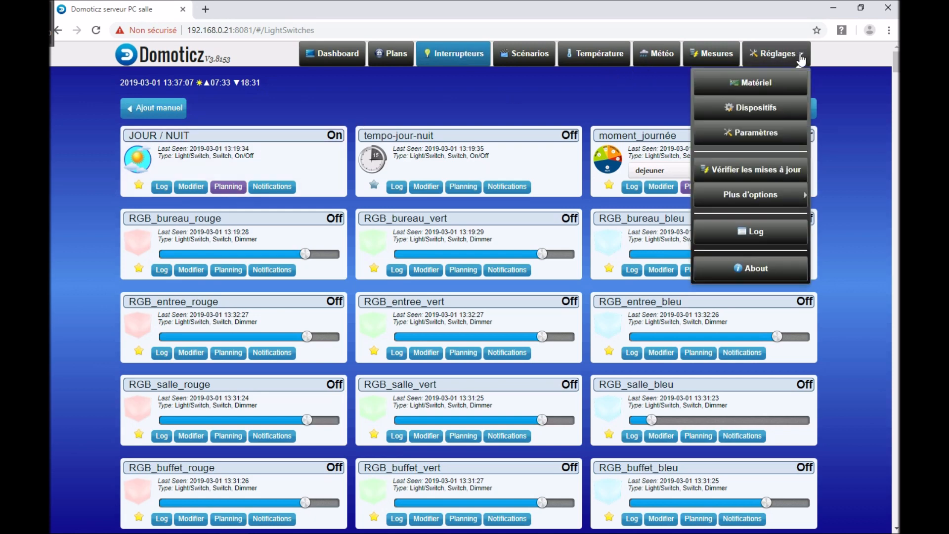
left_click(741, 86)
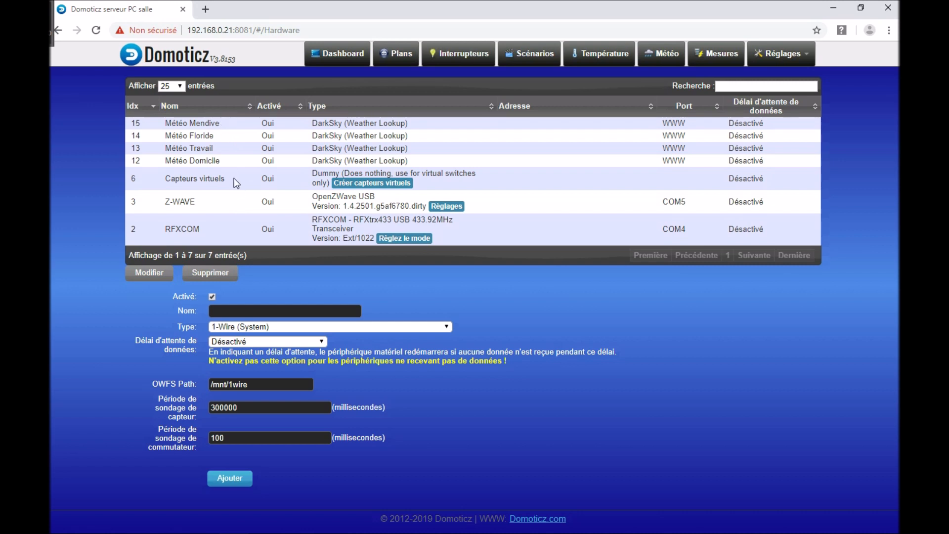
left_click(142, 182)
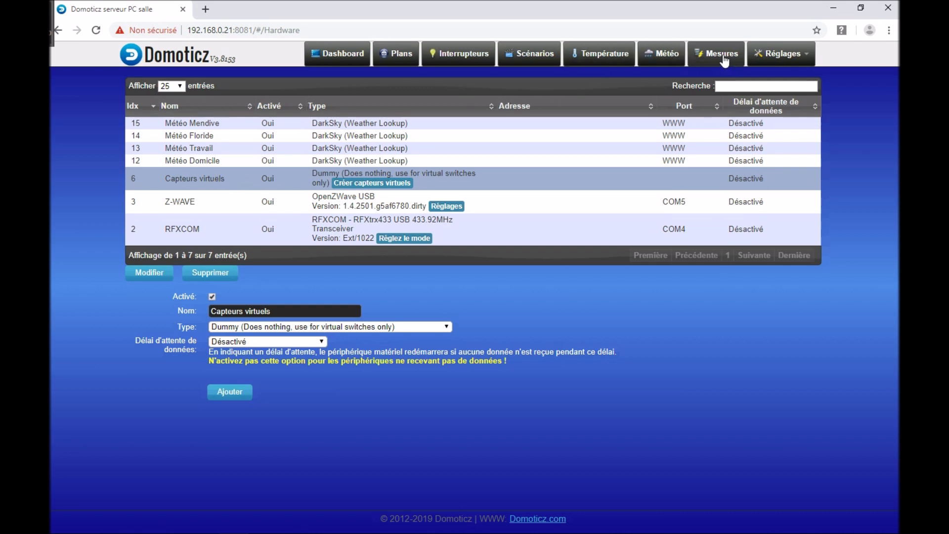
Step: Add a hardware entry named "Capteurs virtuels 2" with the type "Dummy (Does nothing, use for virtual switches only)"
left_click(467, 57)
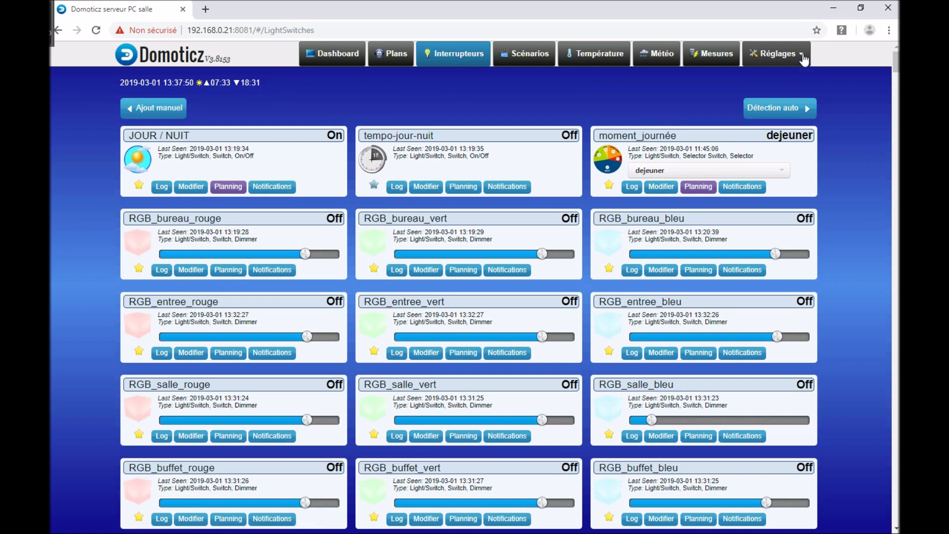
left_click(805, 59)
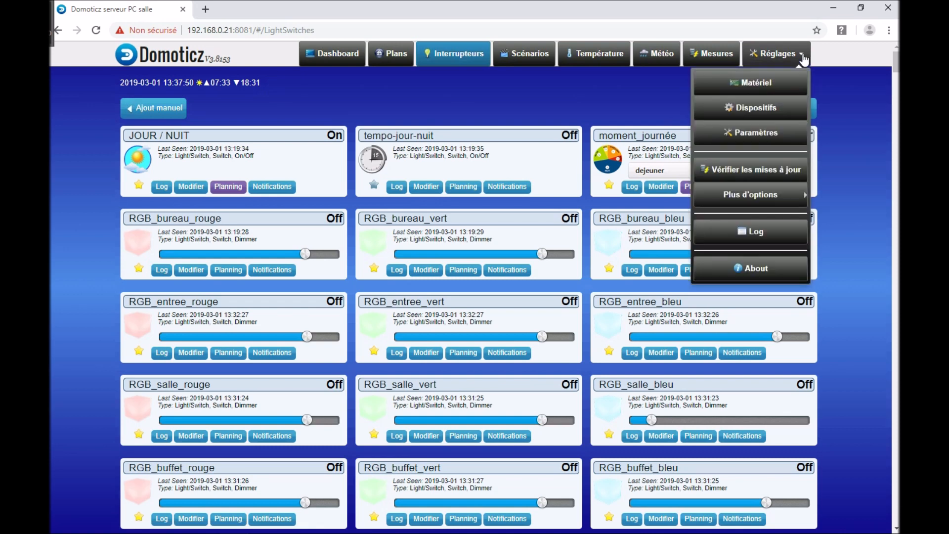
left_click(751, 82)
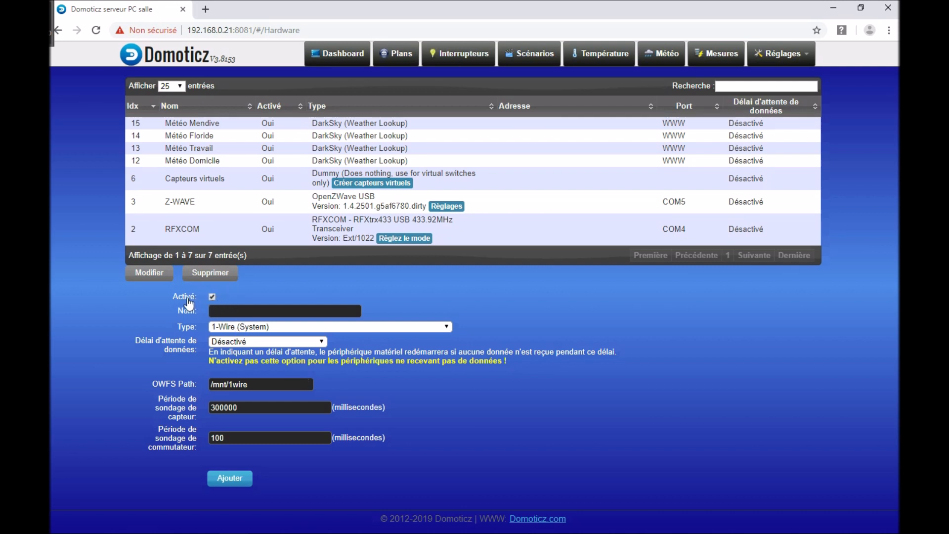
left_click(224, 314)
type("Capteurs virtuels")
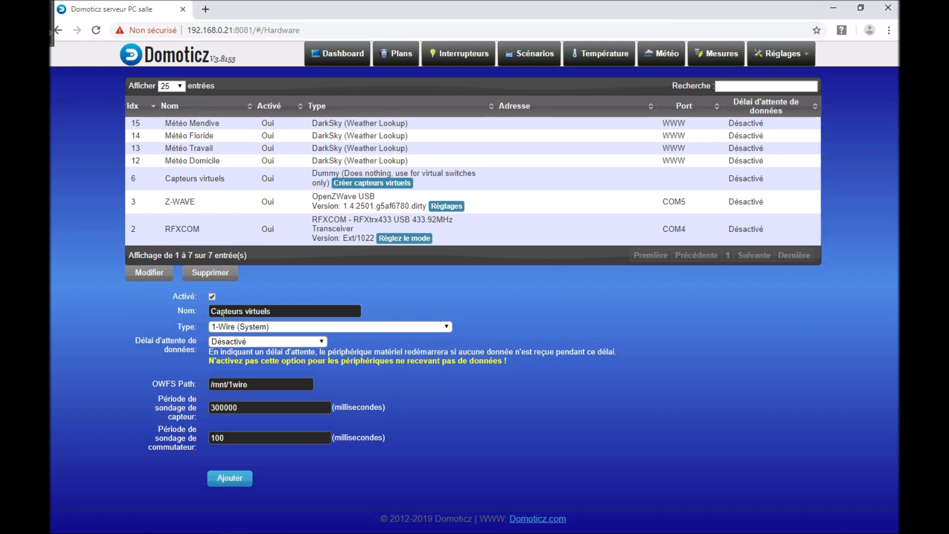
type(" 2")
left_click(446, 328)
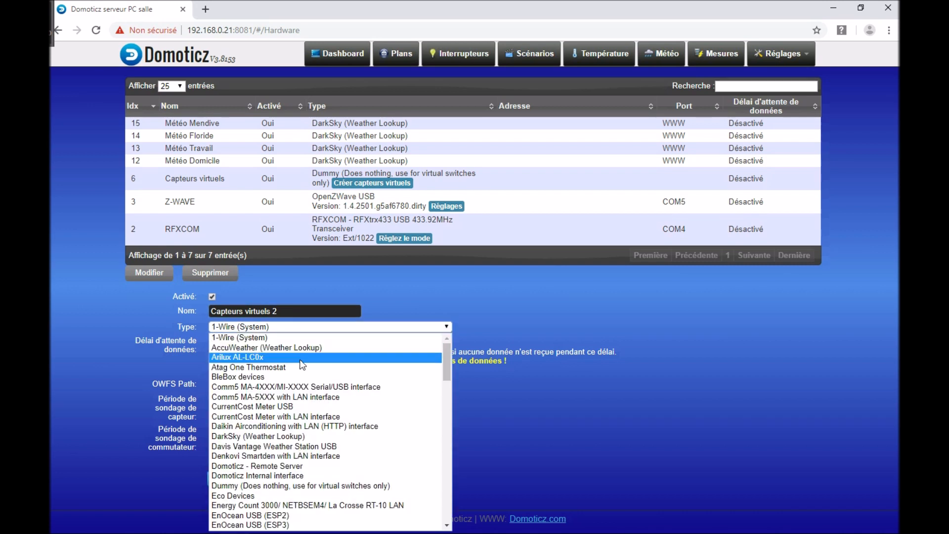
scroll(272, 405, "down", 3)
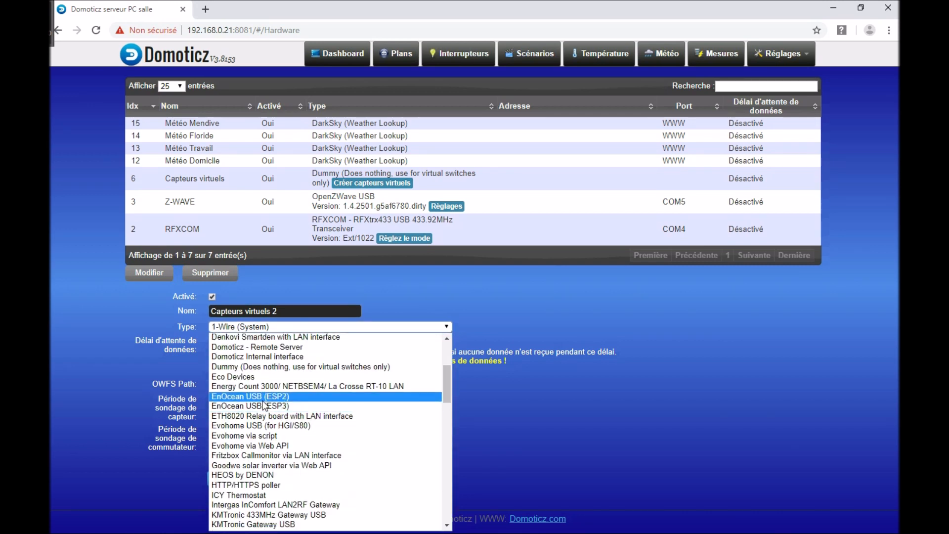
scroll(242, 357, "up", 4)
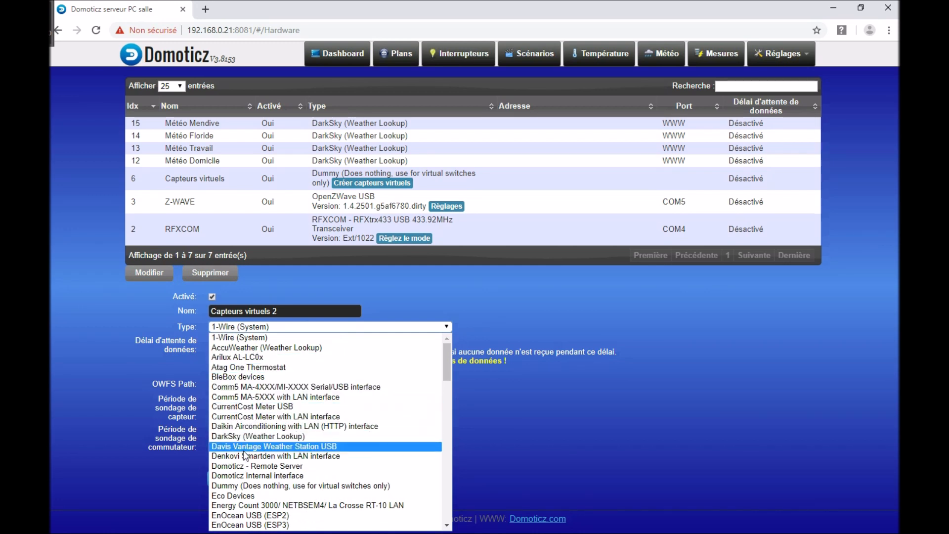
left_click(331, 486)
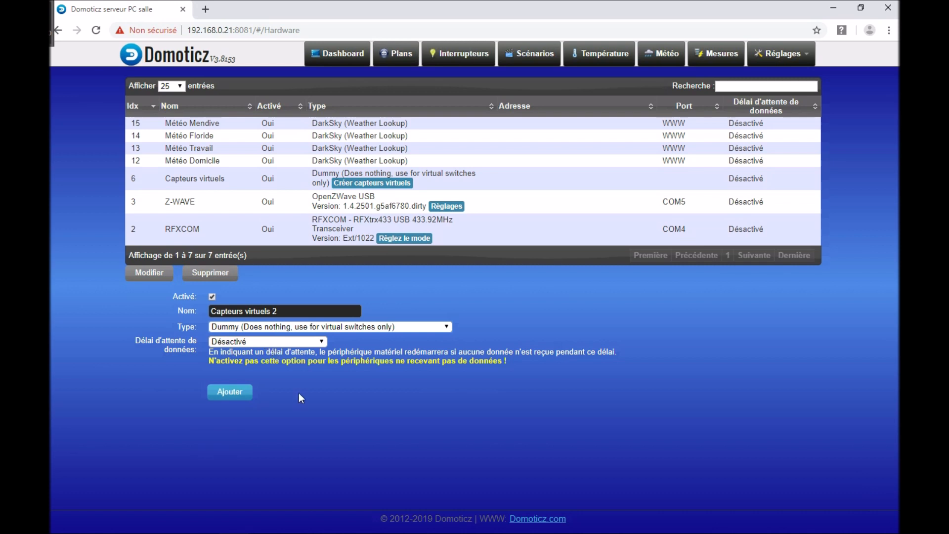
left_click(230, 392)
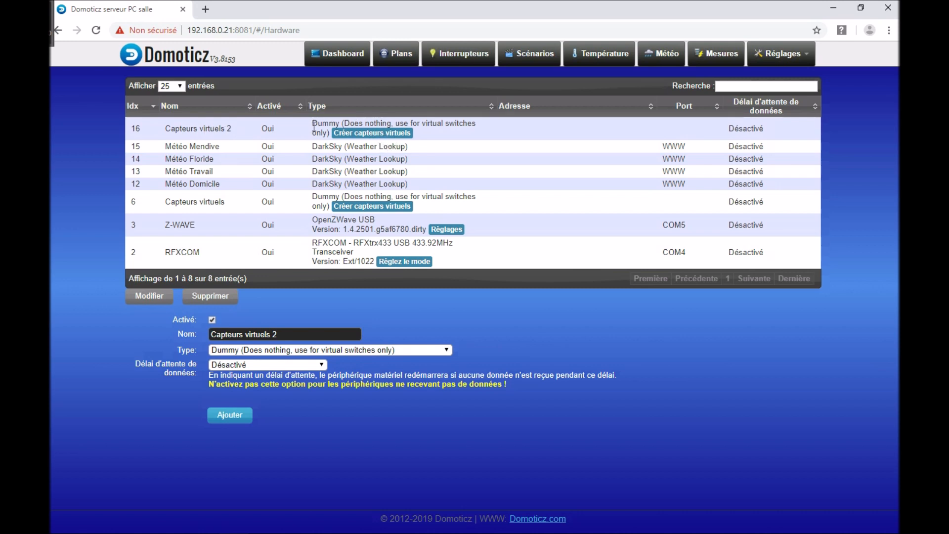
Step: Delete the Capteurs virtuels 2 hardware entry
left_click(149, 135)
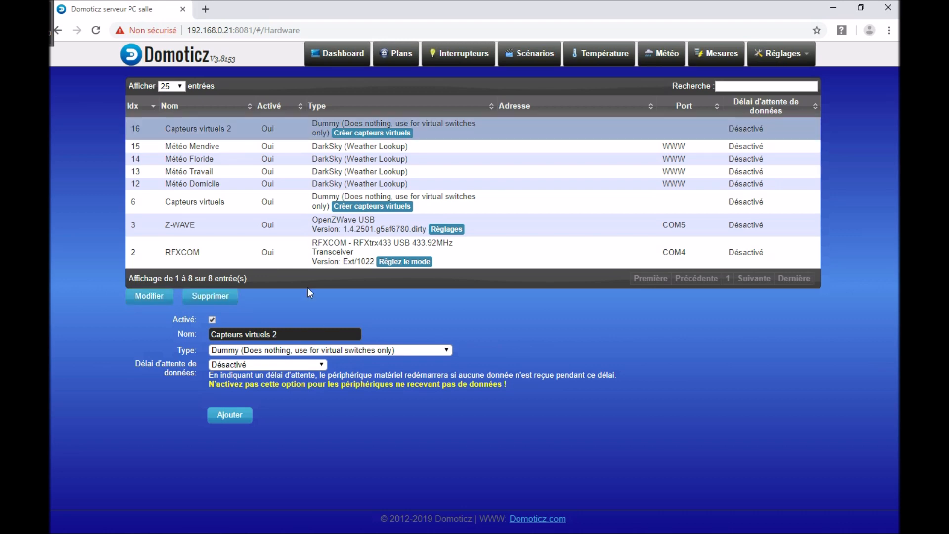
left_click(210, 296)
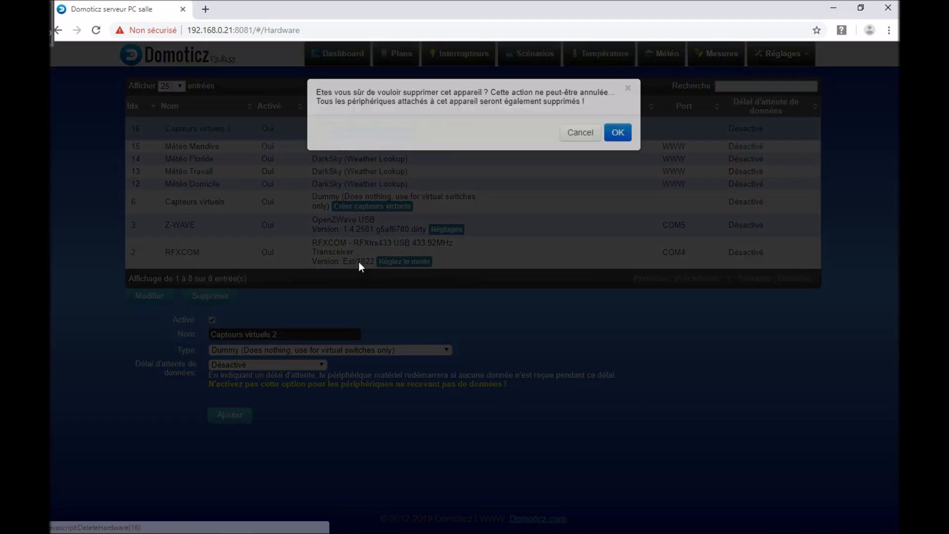
left_click(617, 136)
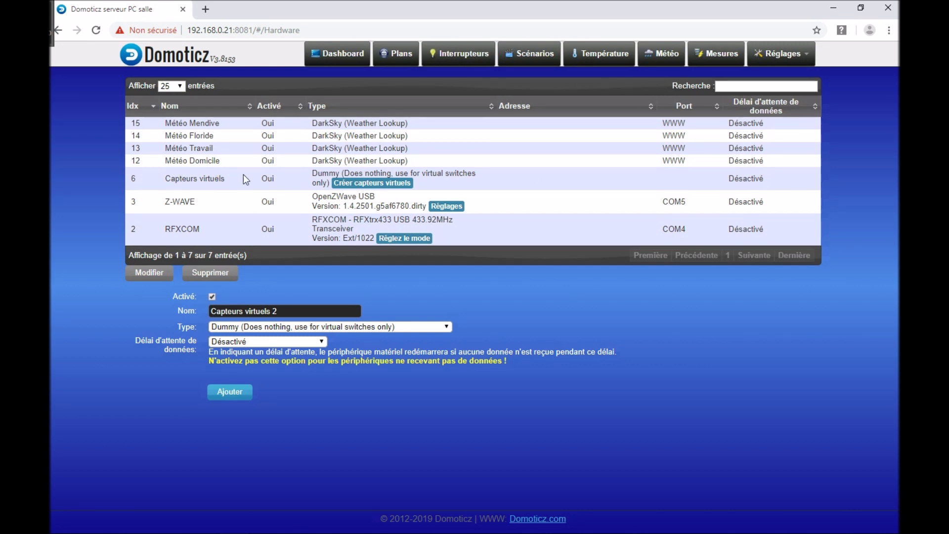
Step: Create a virtual sensor named "test interrupteur on/off" of type Interrupteur under the Capteurs virtuels hardware
left_click(381, 186)
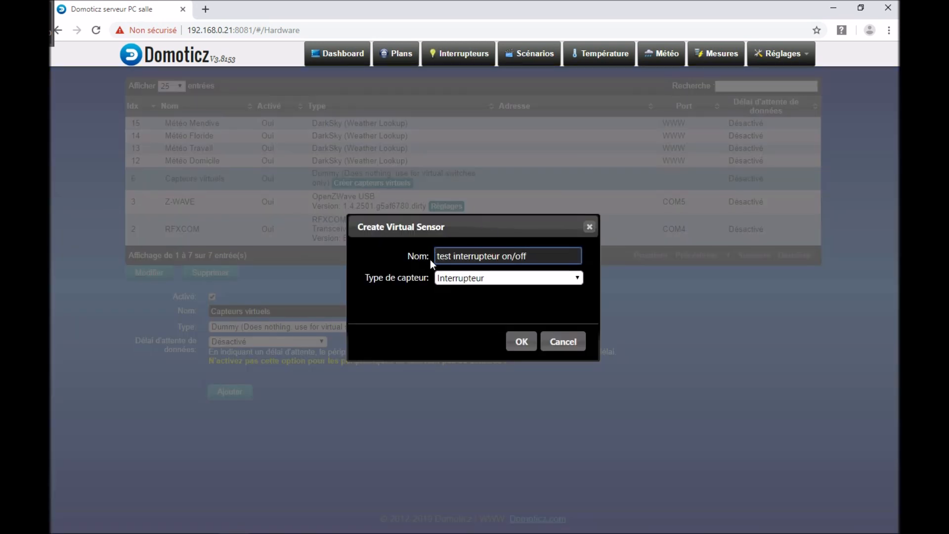
left_click_drag(537, 256, 402, 260)
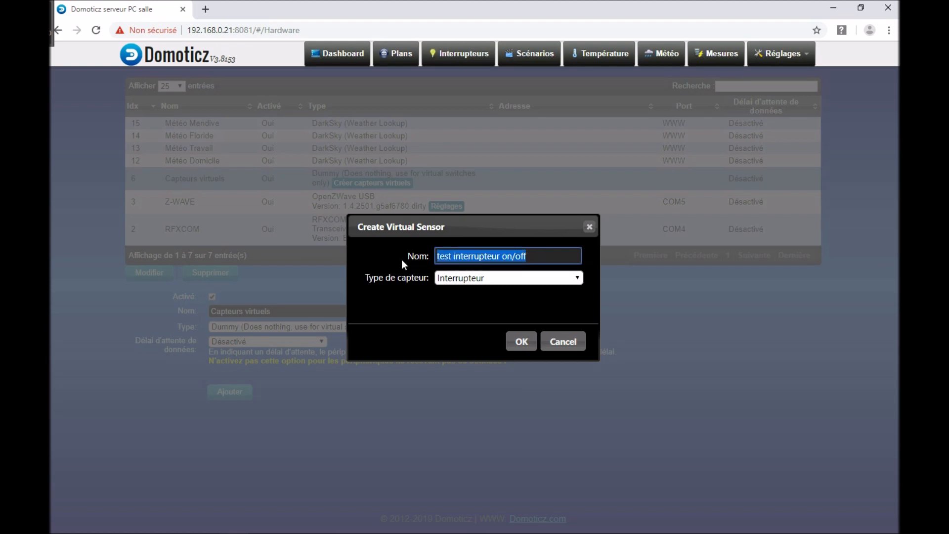
left_click(556, 257)
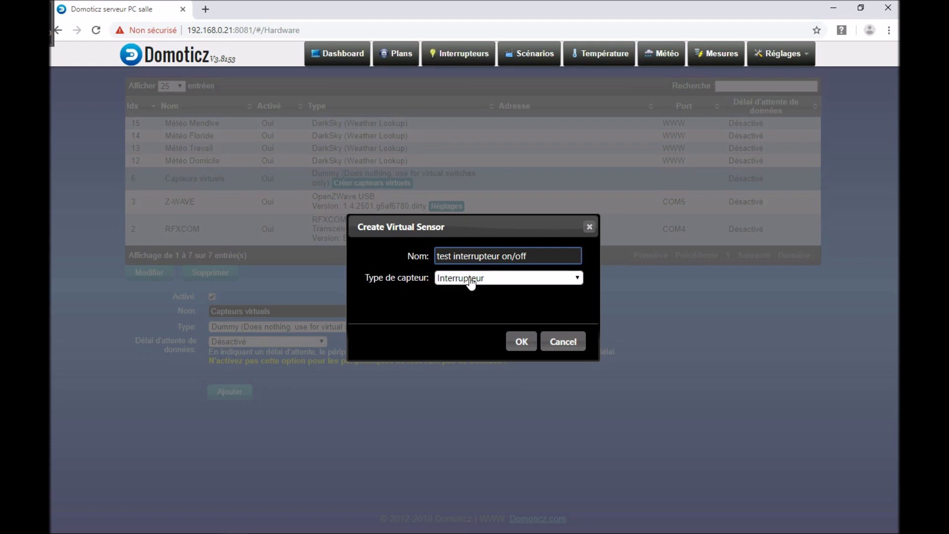
left_click(577, 280)
left_click_drag(591, 102, 589, 76)
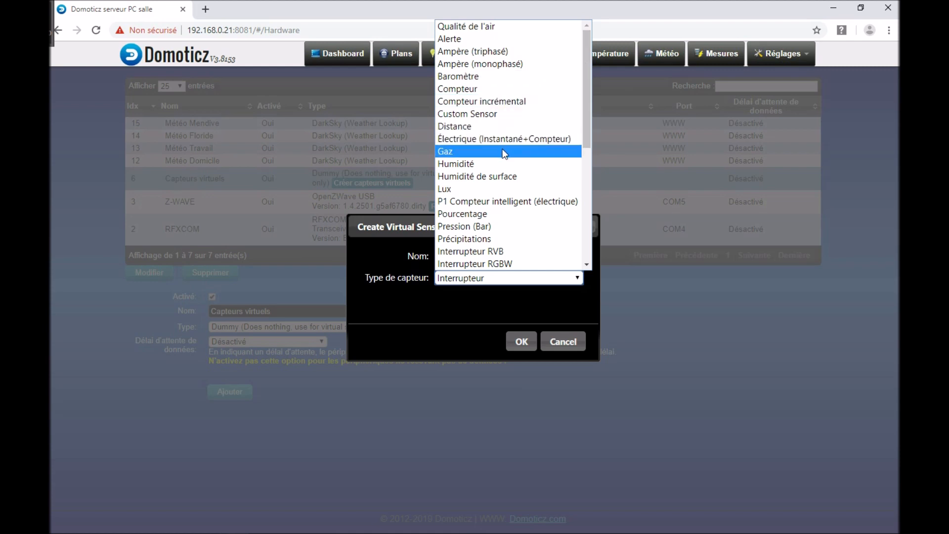
scroll(500, 142, "down", 5)
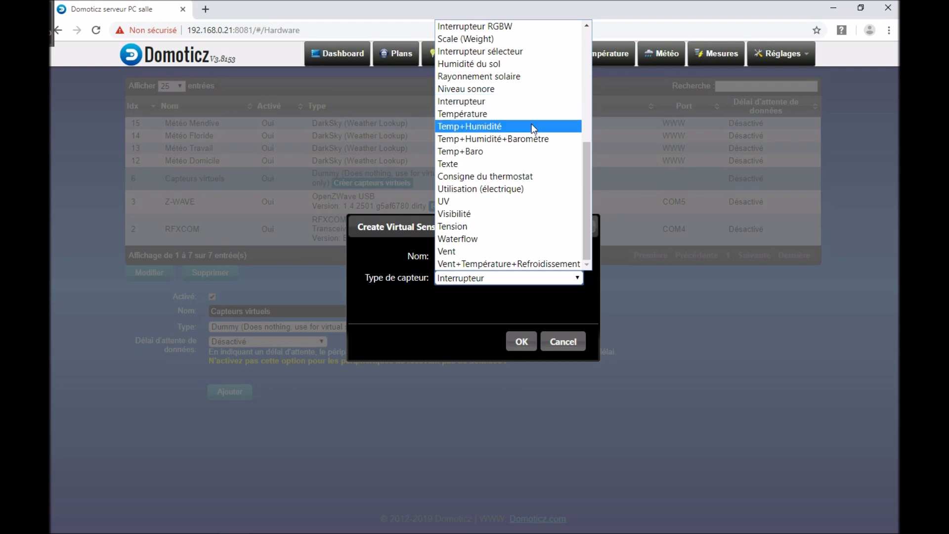
scroll(530, 127, "up", 3)
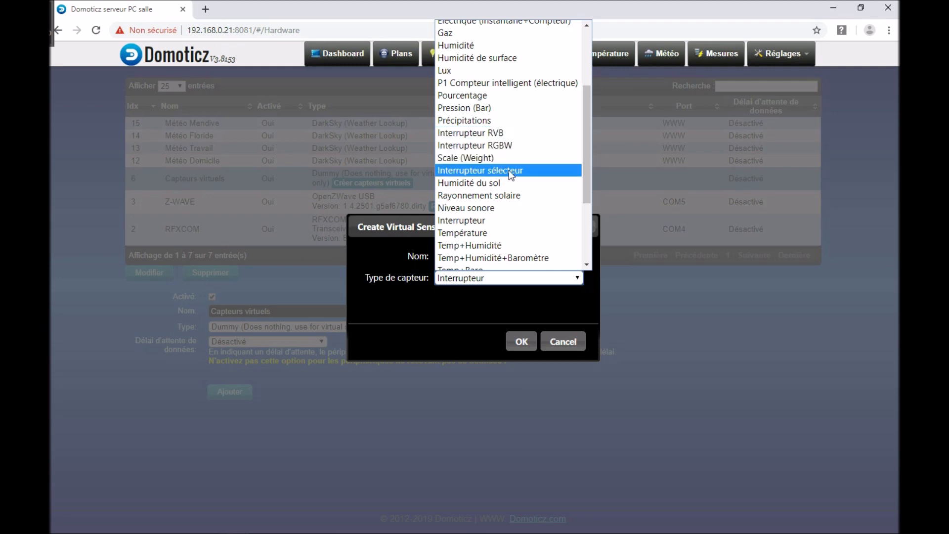
left_click(474, 224)
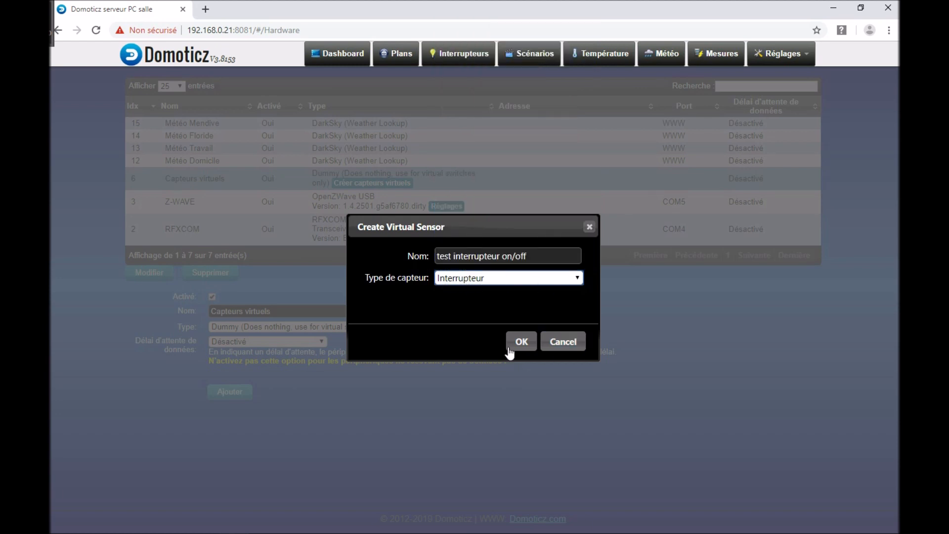
left_click(535, 346)
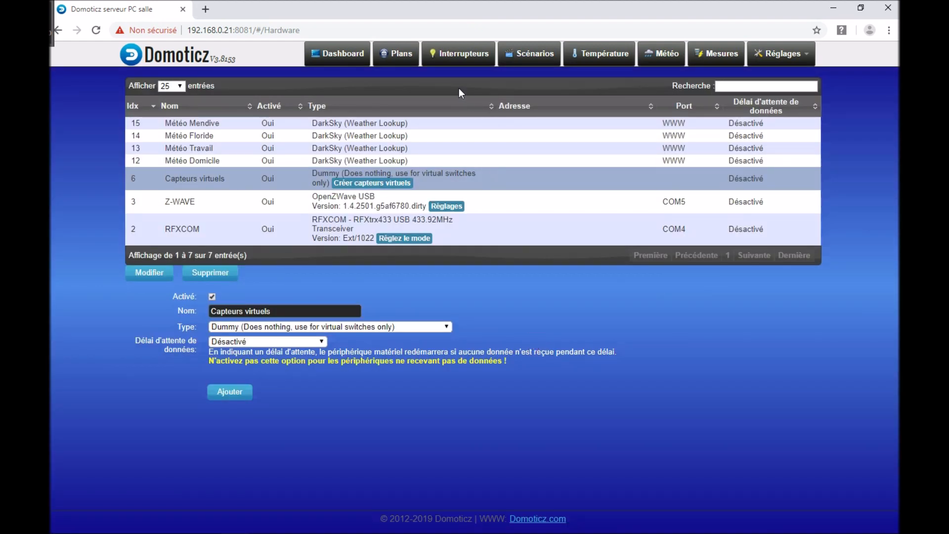
Step: Mark the "test interrupteur on/off" device as a favourite on the switches page, and switch it on and off again
left_click(460, 54)
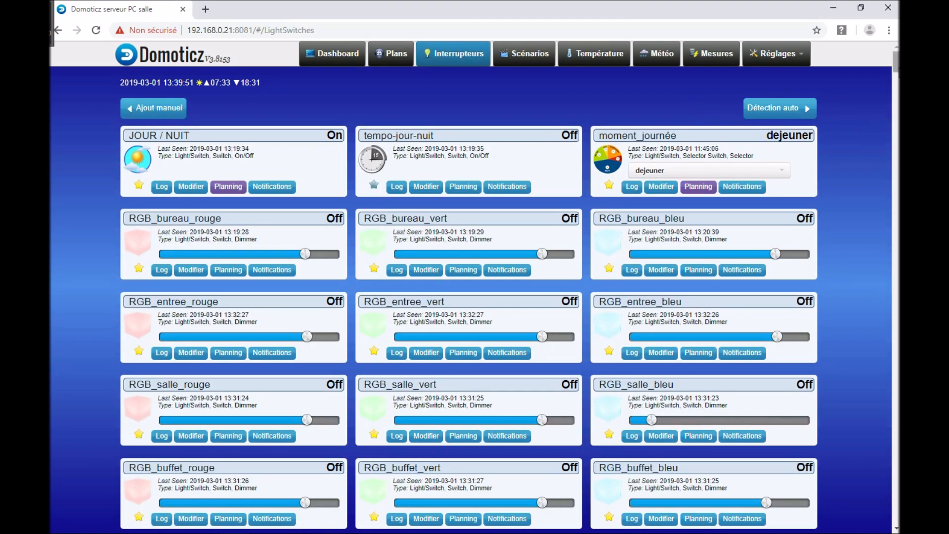
left_click_drag(897, 65, 886, 527)
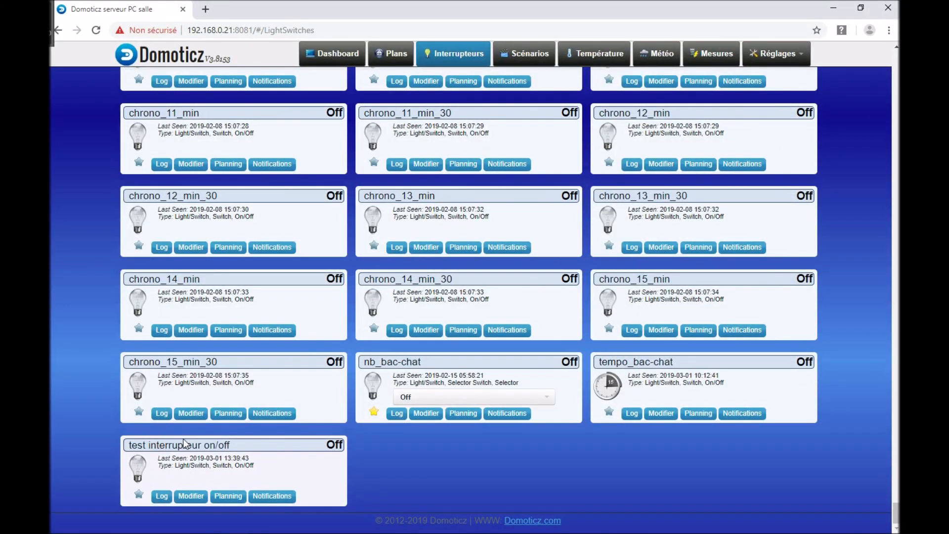
left_click_drag(257, 451, 239, 463)
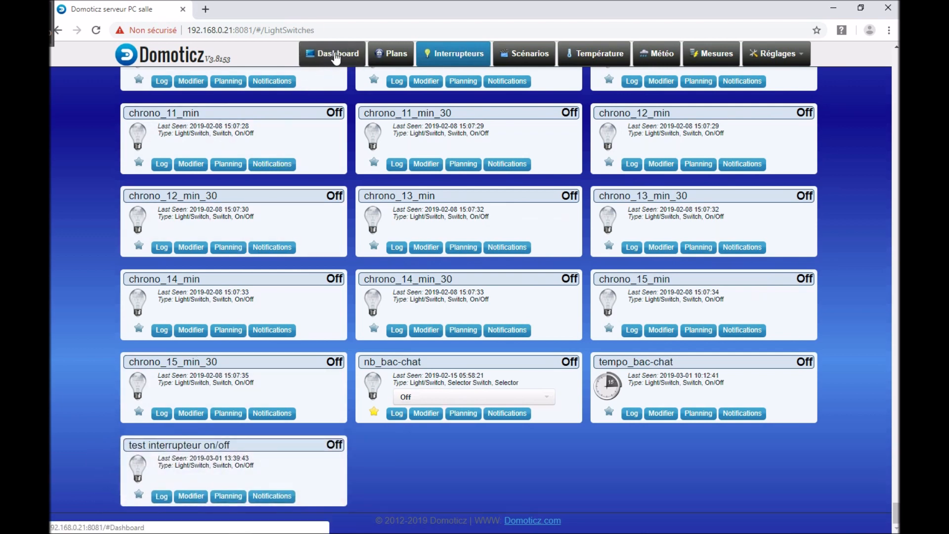
left_click(139, 495)
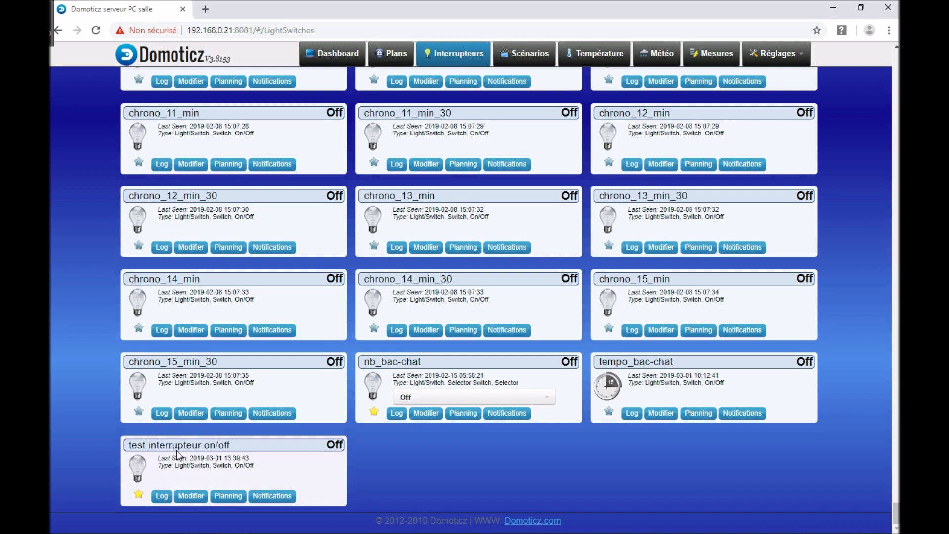
left_click(136, 470)
left_click(137, 473)
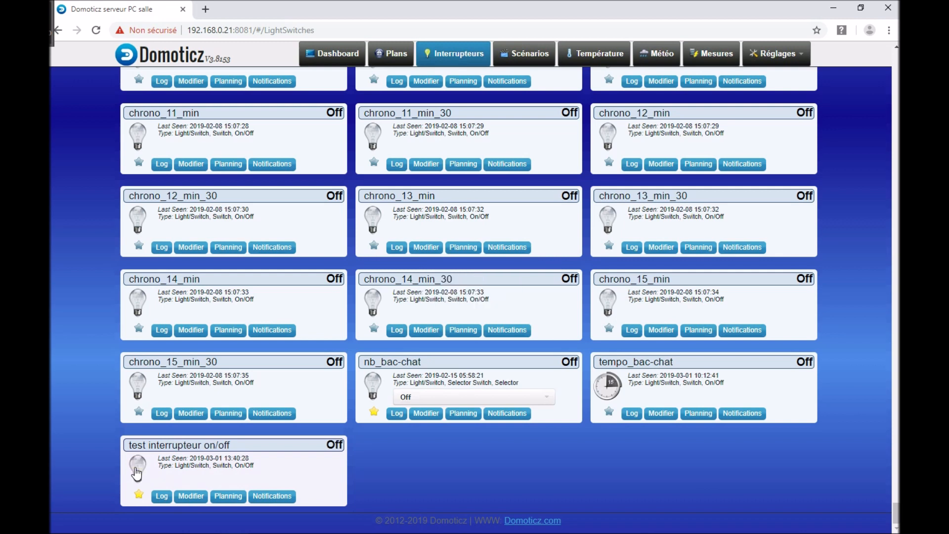